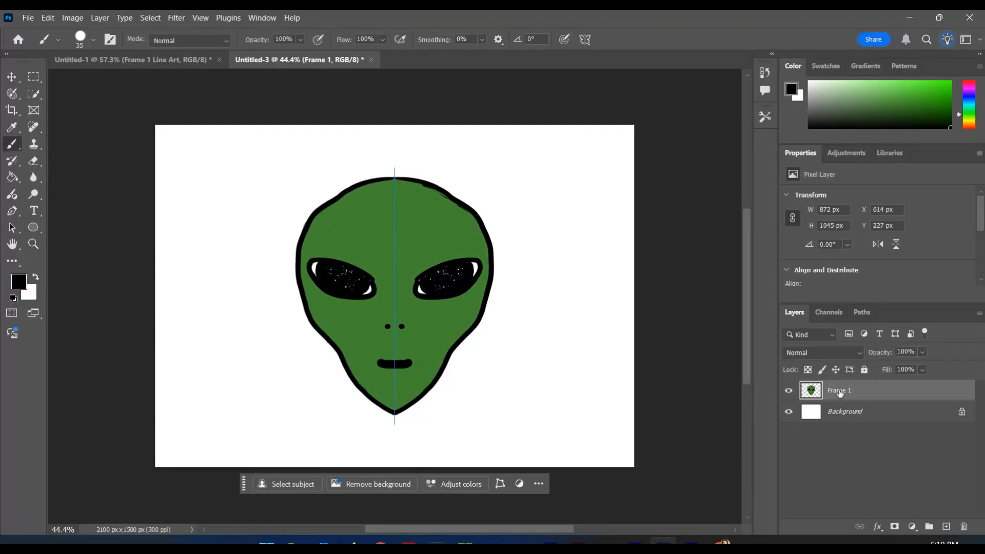
Duplicate the Frame 1 layer under the name Frame2.
{"action": "right_click", "coordinate": [840, 392]}
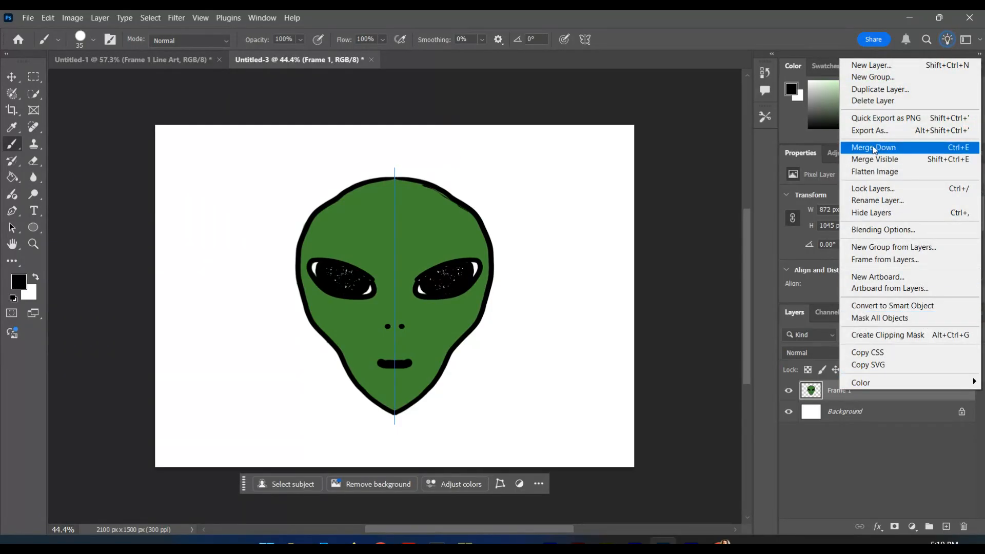
{"action": "left_click", "coordinate": [860, 91]}
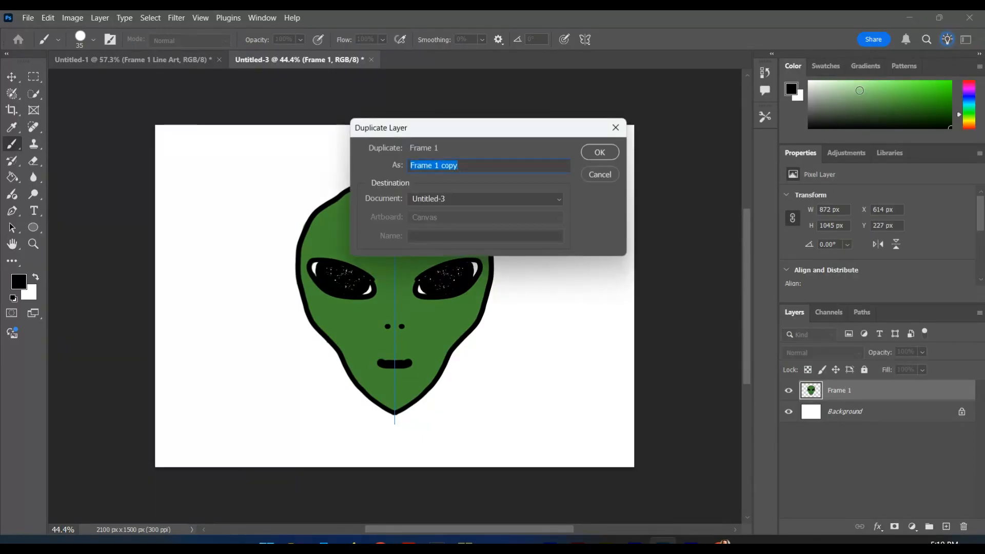
{"action": "type", "text": "Frame2"}
{"action": "key", "text": "Return"}
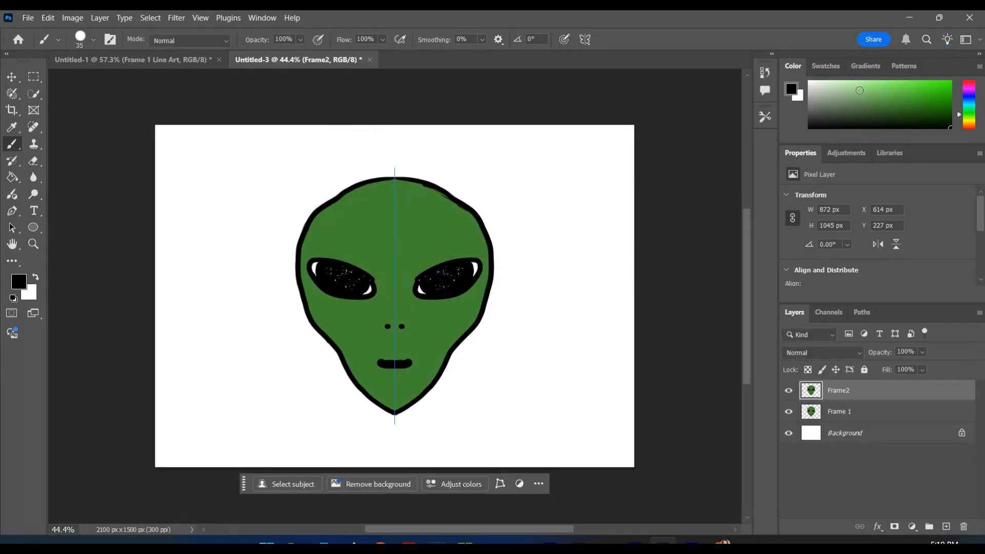
Duplicate the Frame2 layer and merge the copy with the original Frame2 into one layer.
{"action": "right_click", "coordinate": [844, 389]}
{"action": "left_click", "coordinate": [896, 89]}
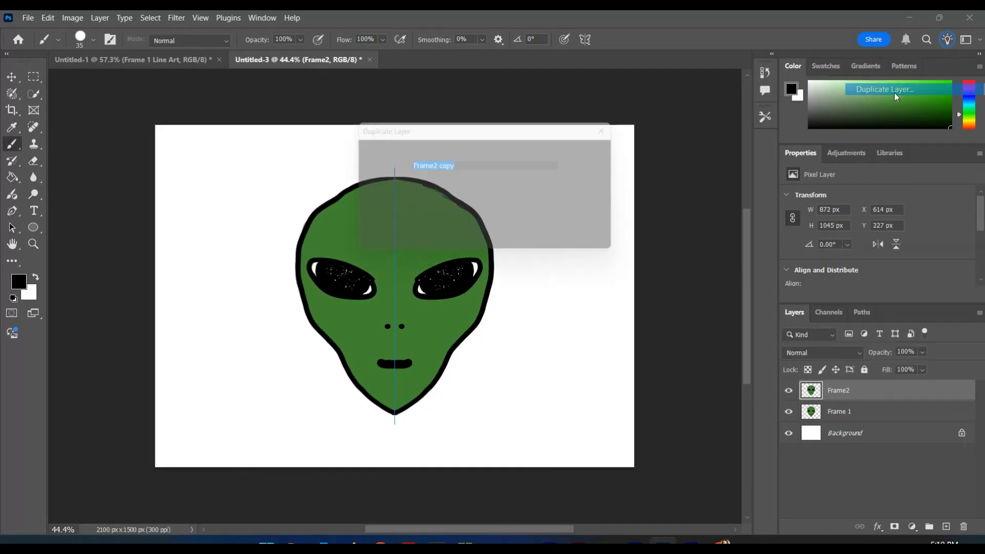
{"action": "left_click", "coordinate": [598, 152]}
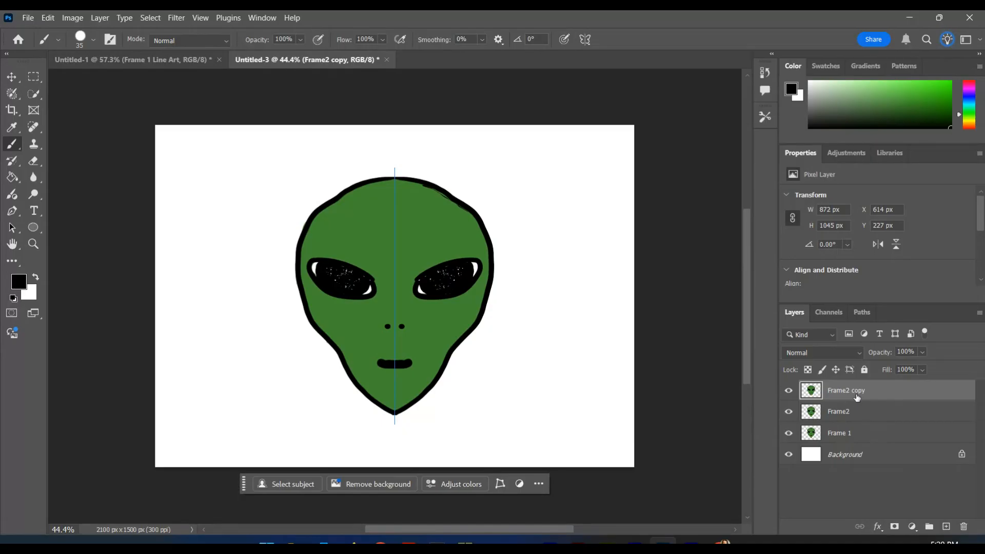
{"action": "left_click", "coordinate": [853, 411], "text": "shift"}
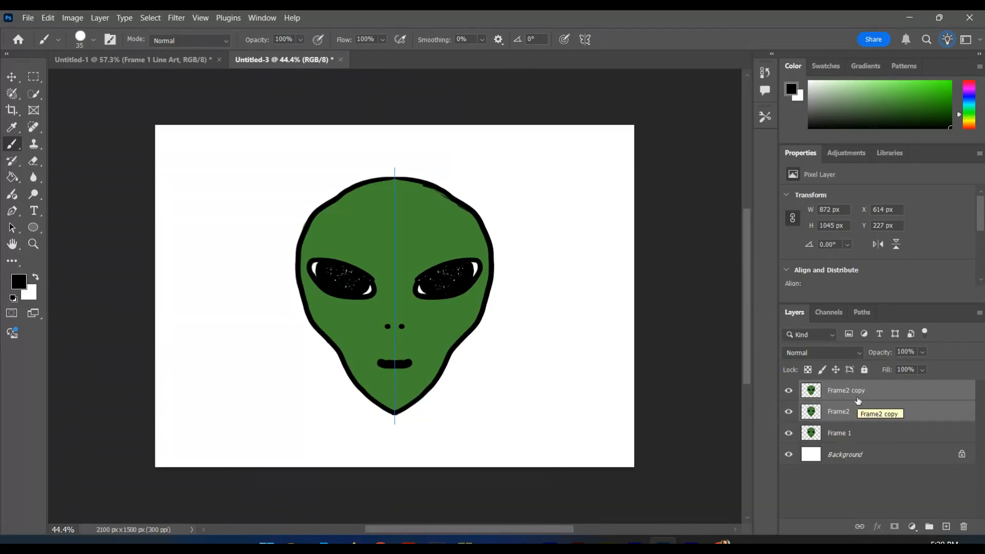
{"action": "right_click", "coordinate": [857, 398]}
{"action": "left_click", "coordinate": [878, 201]}
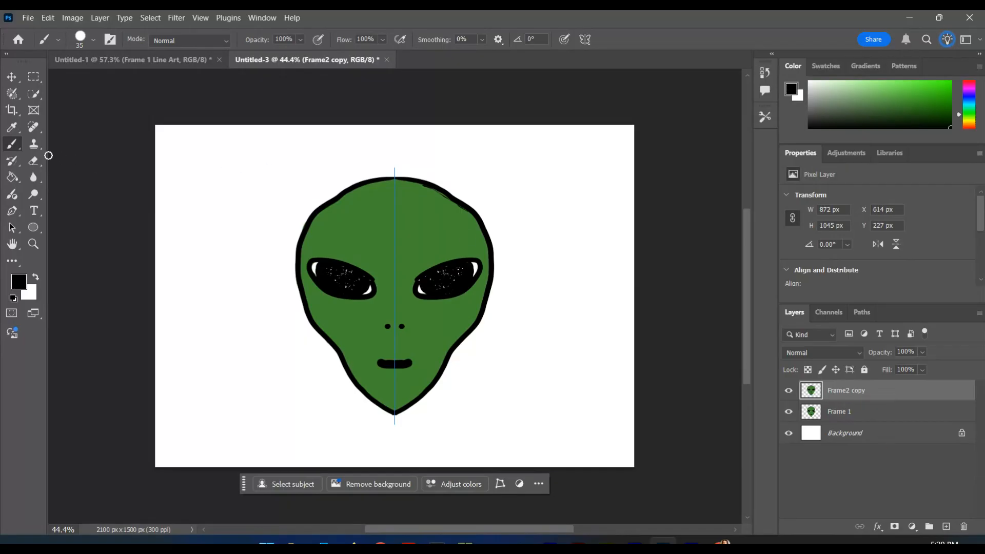
Sample the face's green and paint over both eyes on the Frame2 copy layer with a brush of size 125.
{"action": "left_click", "coordinate": [11, 127]}
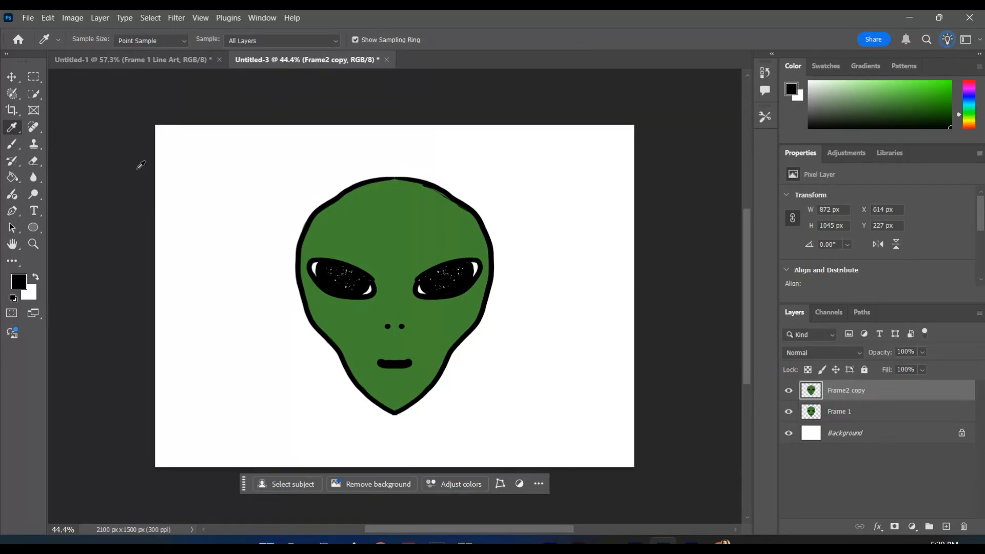
{"action": "left_click", "coordinate": [355, 236]}
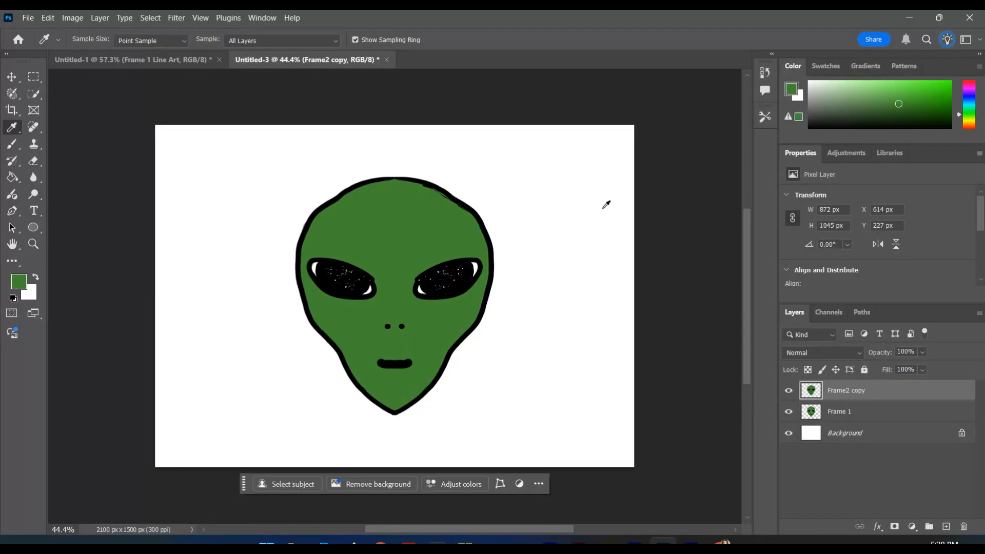
{"action": "left_click", "coordinate": [11, 146]}
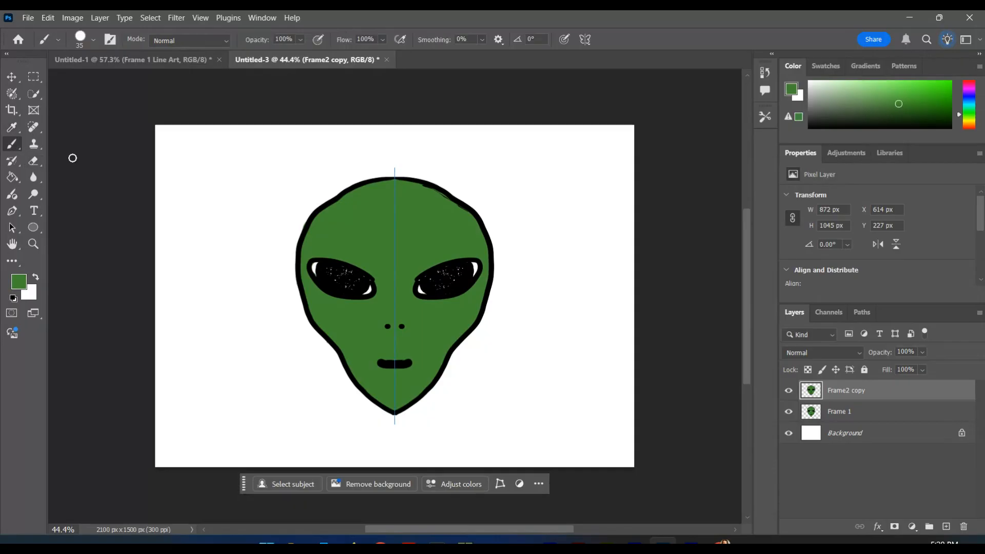
{"action": "key", "text": "bracketright"}
{"action": "key", "text": "bracketright"}
{"action": "key", "text": "bracketright"}
{"action": "key", "text": "bracketright"}
{"action": "key", "text": "bracketright"}
{"action": "key", "text": "bracketright"}
{"action": "key", "text": "bracketright"}
{"action": "mouse_move", "coordinate": [353, 256]}
{"action": "left_mouse_down"}
{"action": "mouse_move", "coordinate": [370, 294]}
{"action": "mouse_move", "coordinate": [347, 294]}
{"action": "mouse_move", "coordinate": [330, 259]}
{"action": "mouse_move", "coordinate": [334, 273]}
{"action": "mouse_move", "coordinate": [325, 275]}
{"action": "mouse_move", "coordinate": [325, 257]}
{"action": "mouse_move", "coordinate": [322, 275]}
{"action": "mouse_move", "coordinate": [426, 252]}
{"action": "mouse_move", "coordinate": [300, 261]}
{"action": "mouse_move", "coordinate": [412, 293]}
{"action": "mouse_move", "coordinate": [476, 276]}
{"action": "left_mouse_up"}
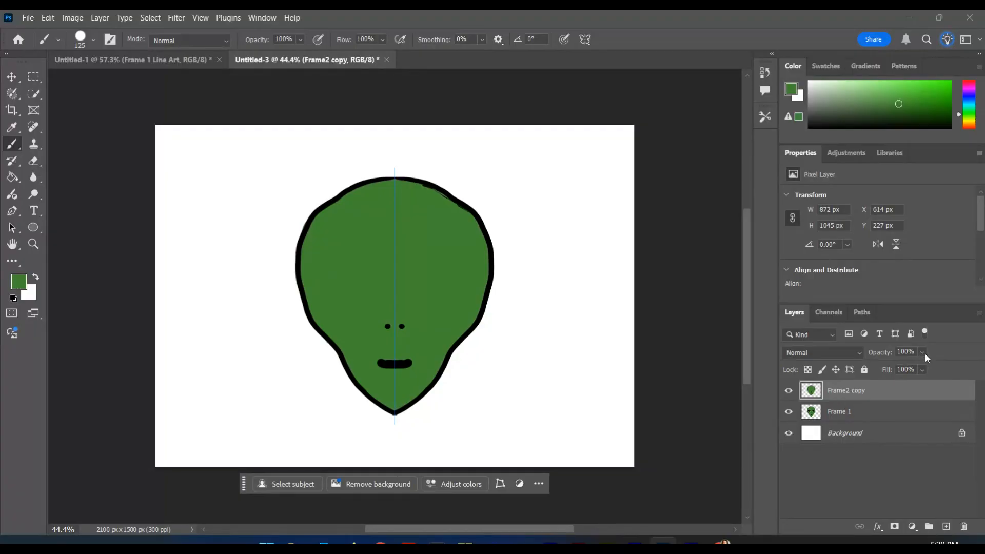
Lower the Frame2 copy layer's opacity to 64% and reduce the brush size to 70.
{"action": "left_click_drag", "start_coordinate": [919, 367], "coordinate": [914, 371]}
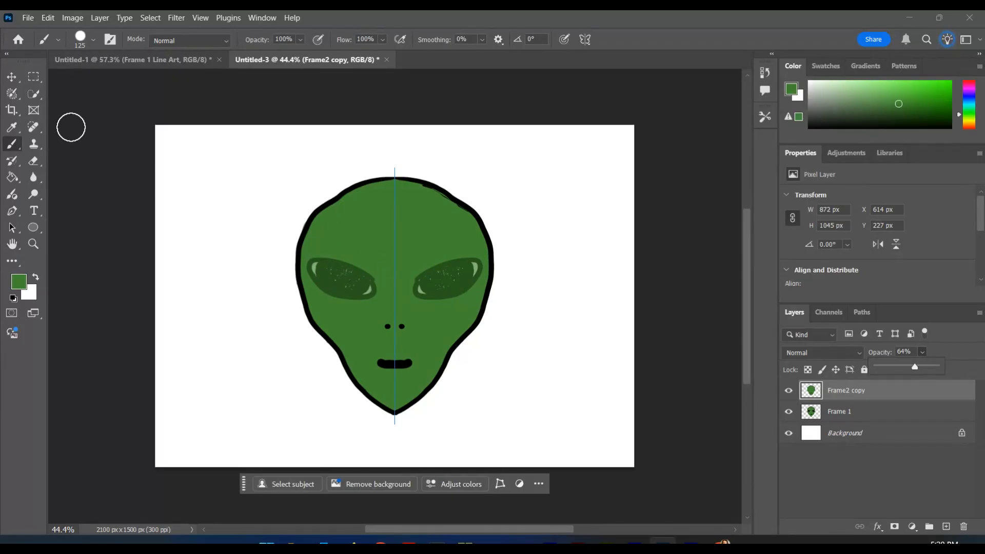
{"action": "left_click", "coordinate": [843, 393]}
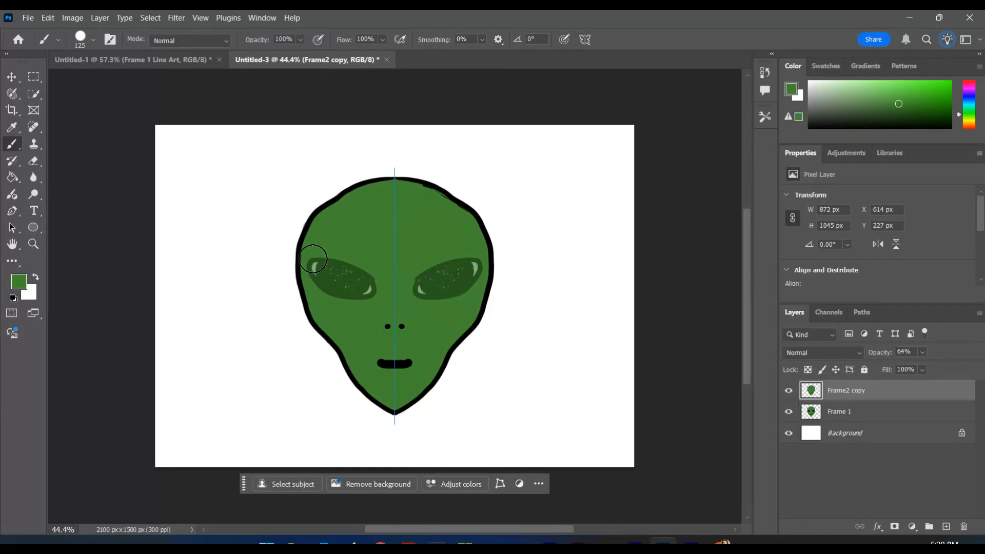
{"action": "key", "text": "bracketleft"}
{"action": "key", "text": "bracketleft"}
{"action": "key", "text": "bracketleft"}
{"action": "key", "text": "bracketleft"}
Draw closed eyelids with lashes over both faded eyes, using a black brush of size 30.
{"action": "left_click", "coordinate": [18, 281]}
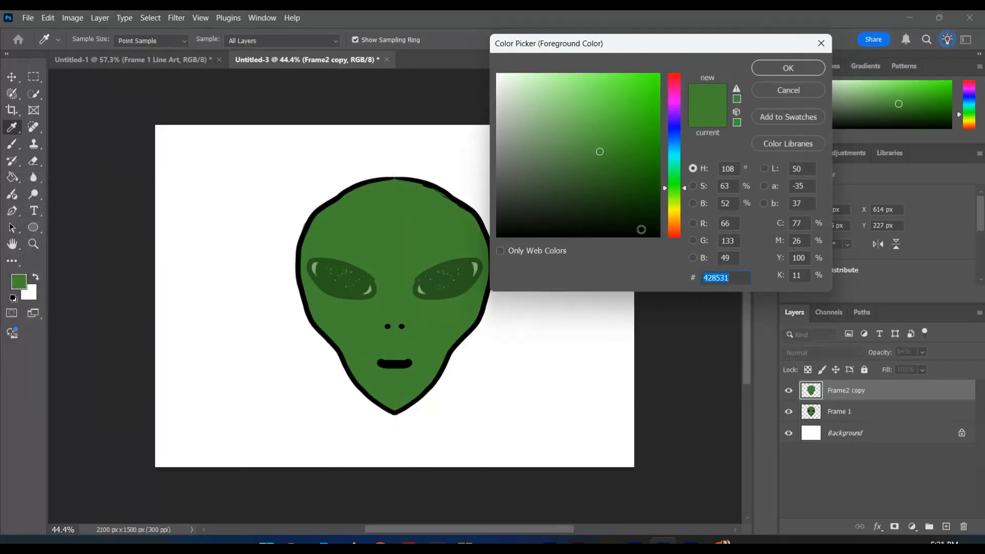
{"action": "left_click", "coordinate": [660, 235]}
{"action": "left_click", "coordinate": [782, 72]}
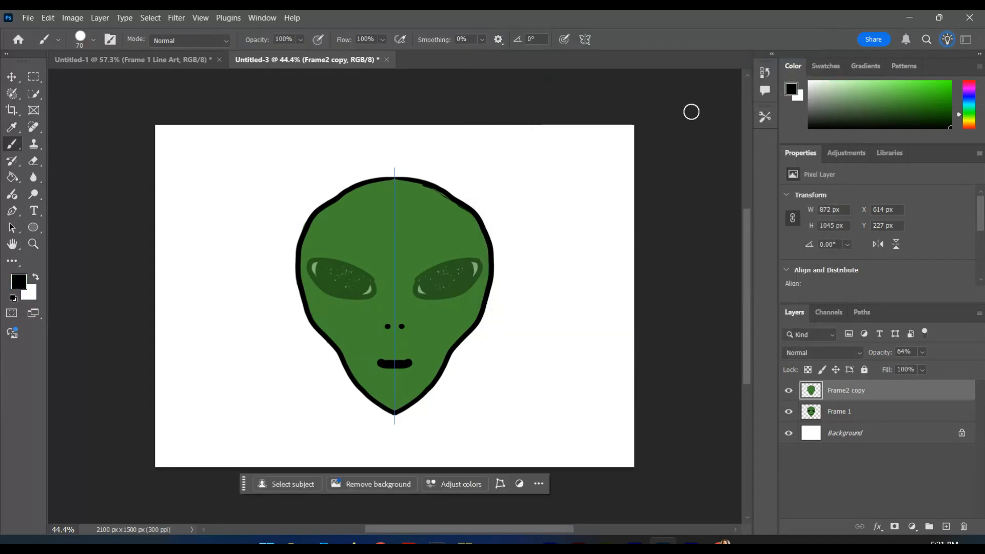
{"action": "key", "text": "bracketleft"}
{"action": "key", "text": "bracketleft"}
{"action": "key", "text": "bracketleft"}
{"action": "key", "text": "bracketleft"}
{"action": "mouse_move", "coordinate": [309, 268]}
{"action": "left_mouse_down"}
{"action": "mouse_move", "coordinate": [334, 288]}
{"action": "mouse_move", "coordinate": [373, 294]}
{"action": "mouse_move", "coordinate": [368, 306]}
{"action": "mouse_move", "coordinate": [339, 305]}
{"action": "left_mouse_up"}
{"action": "mouse_move", "coordinate": [330, 294]}
{"action": "left_mouse_down"}
{"action": "mouse_move", "coordinate": [327, 304]}
{"action": "mouse_move", "coordinate": [305, 288]}
{"action": "left_mouse_up"}
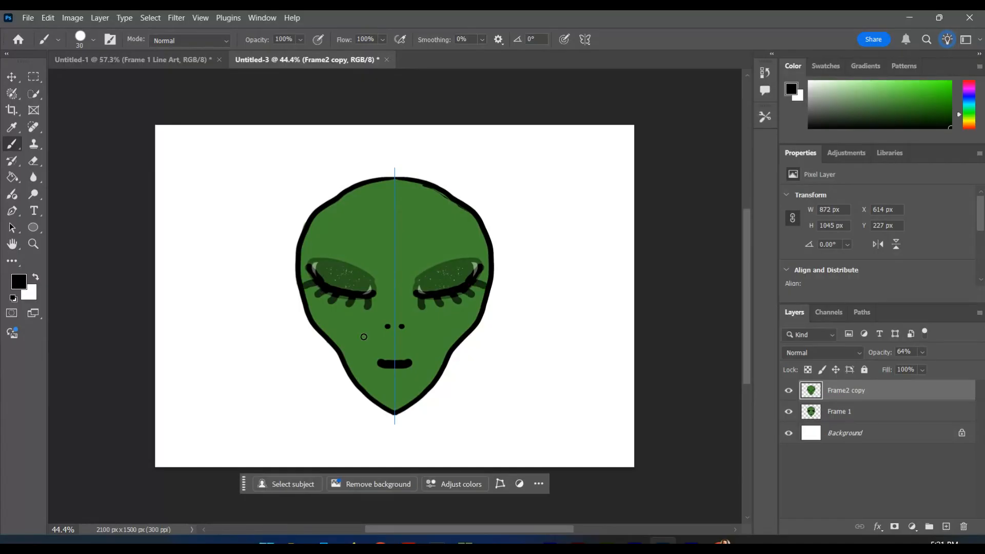
Restore the Frame2 copy layer's opacity to 100% and toggle its visibility to compare the open and closed eyes.
{"action": "left_click", "coordinate": [921, 352]}
{"action": "left_click_drag", "start_coordinate": [941, 366], "coordinate": [954, 366]}
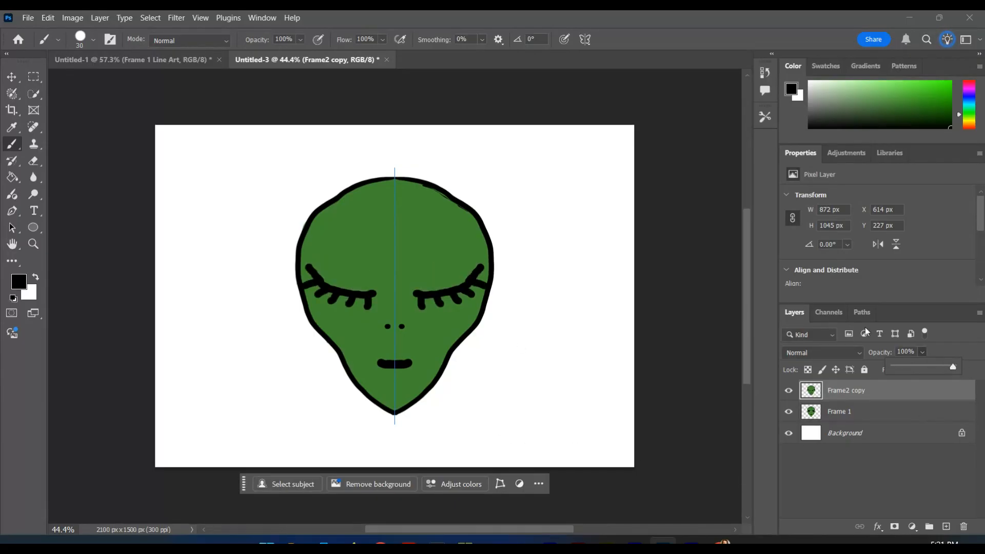
{"action": "left_click", "coordinate": [790, 392]}
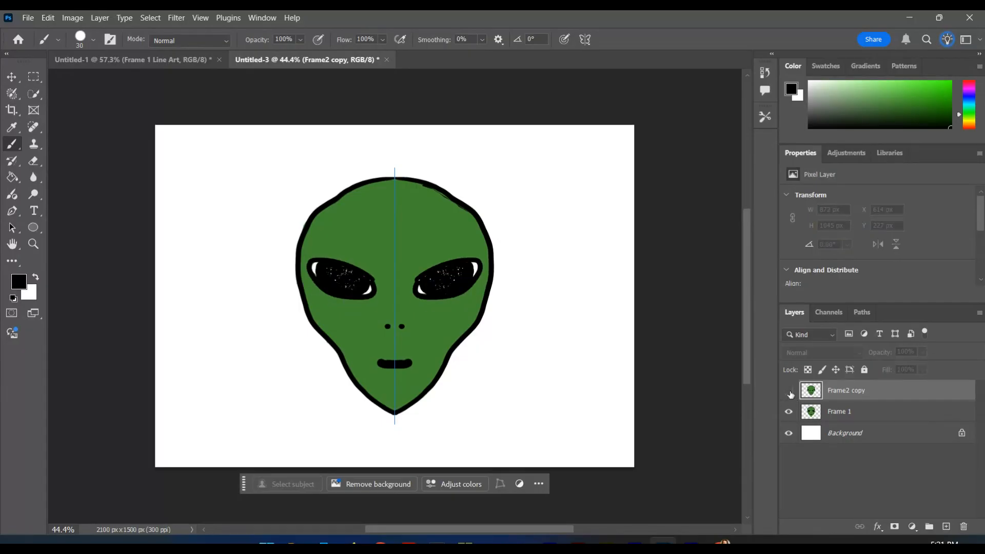
{"action": "left_click", "coordinate": [790, 392]}
{"action": "left_click", "coordinate": [789, 393]}
{"action": "left_click", "coordinate": [790, 394]}
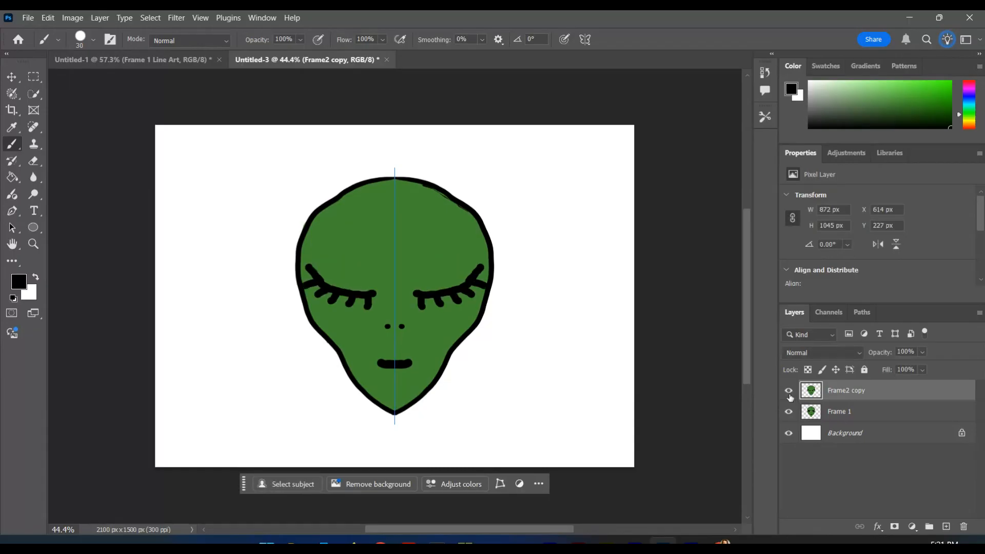
{"action": "left_click", "coordinate": [791, 392]}
{"action": "left_click", "coordinate": [790, 392]}
Show the Timeline and create a frame animation in it.
{"action": "left_click", "coordinate": [260, 19]}
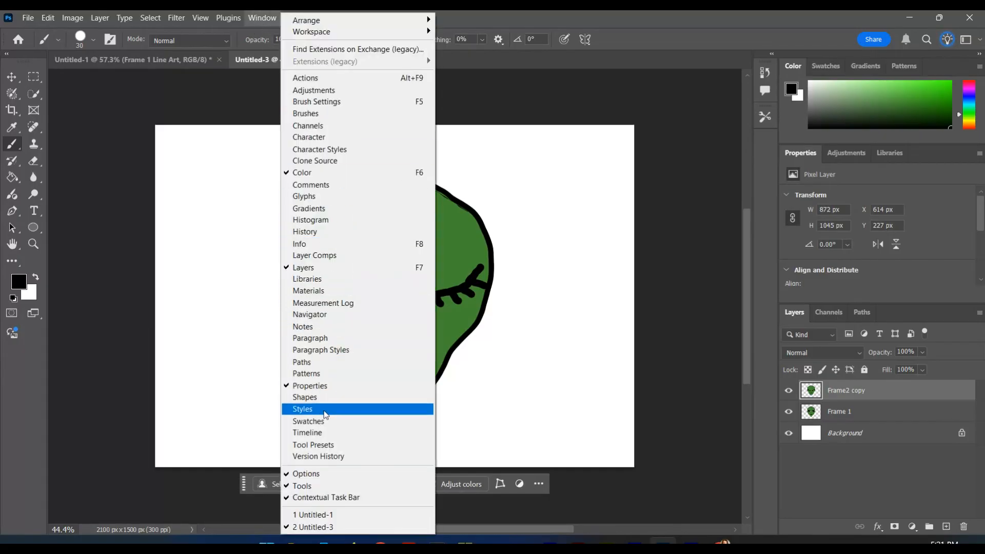
{"action": "left_click", "coordinate": [313, 432]}
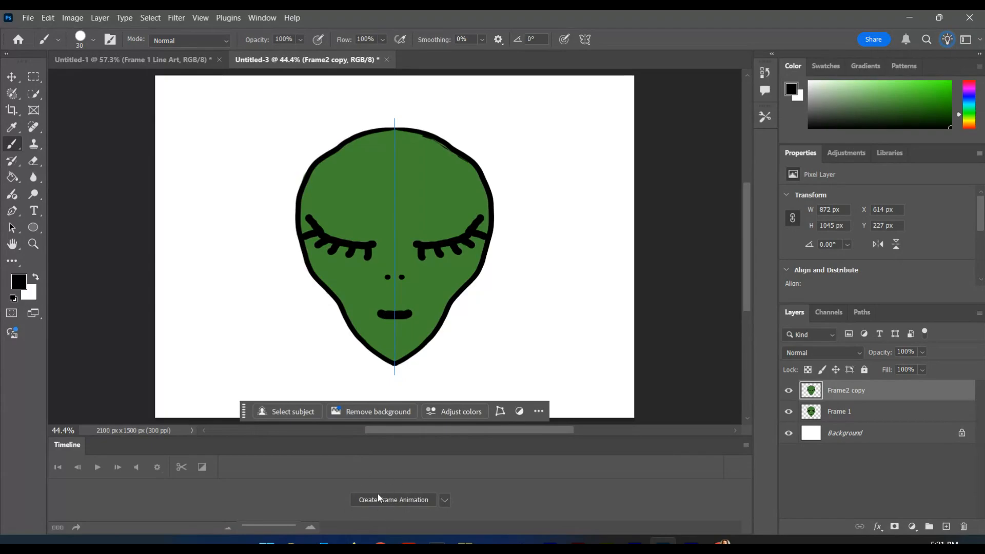
{"action": "left_click", "coordinate": [444, 500]}
{"action": "left_click", "coordinate": [403, 515]}
{"action": "left_click", "coordinate": [445, 500]}
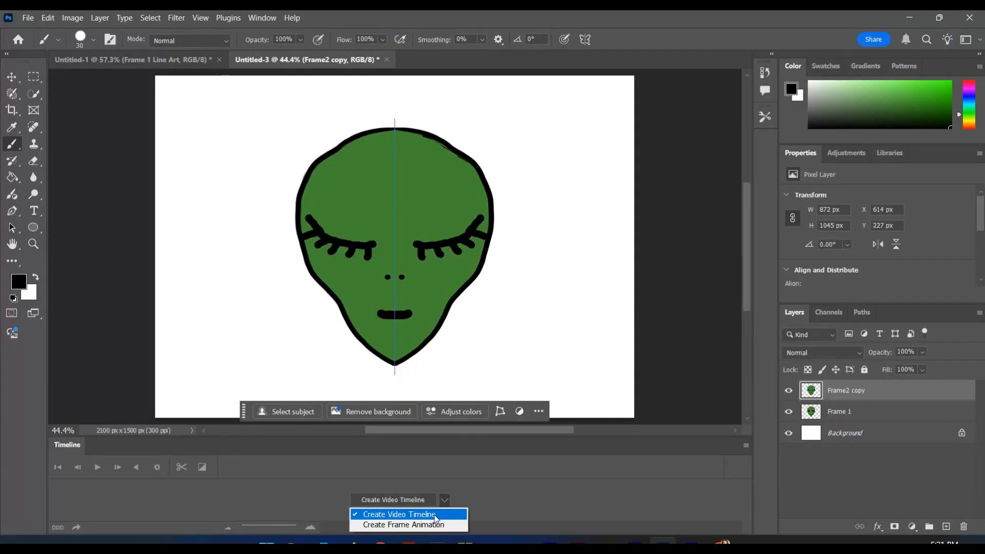
{"action": "left_click", "coordinate": [404, 527]}
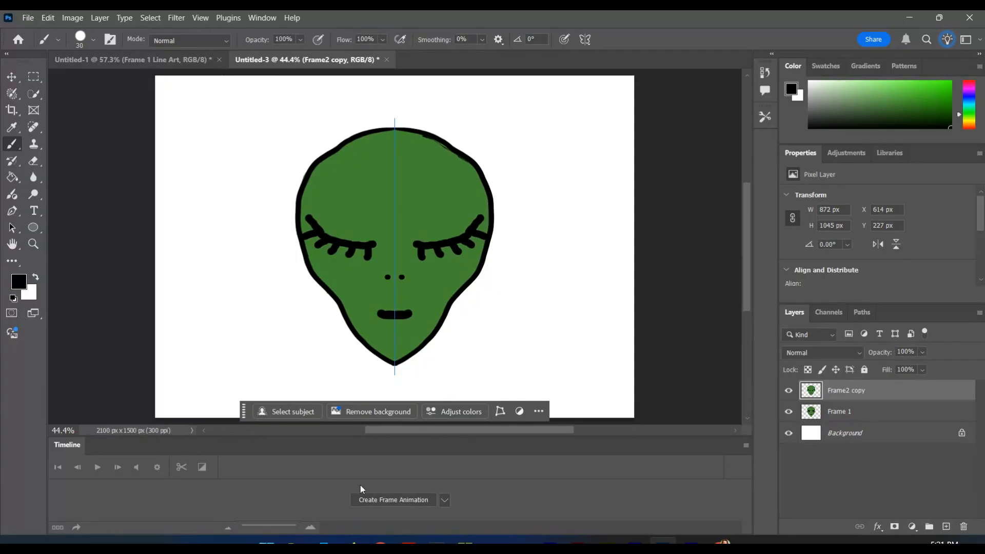
{"action": "left_click", "coordinate": [390, 500]}
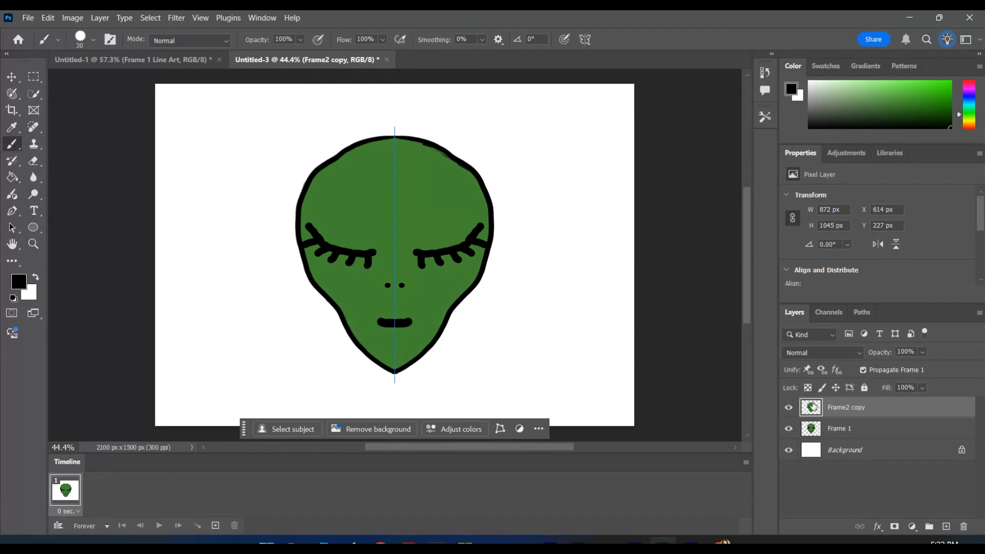
Hide Frame2 copy in the first animation frame, and add a second frame that shows Frame2 copy with the Frame 1 layer hidden.
{"action": "left_click", "coordinate": [788, 408]}
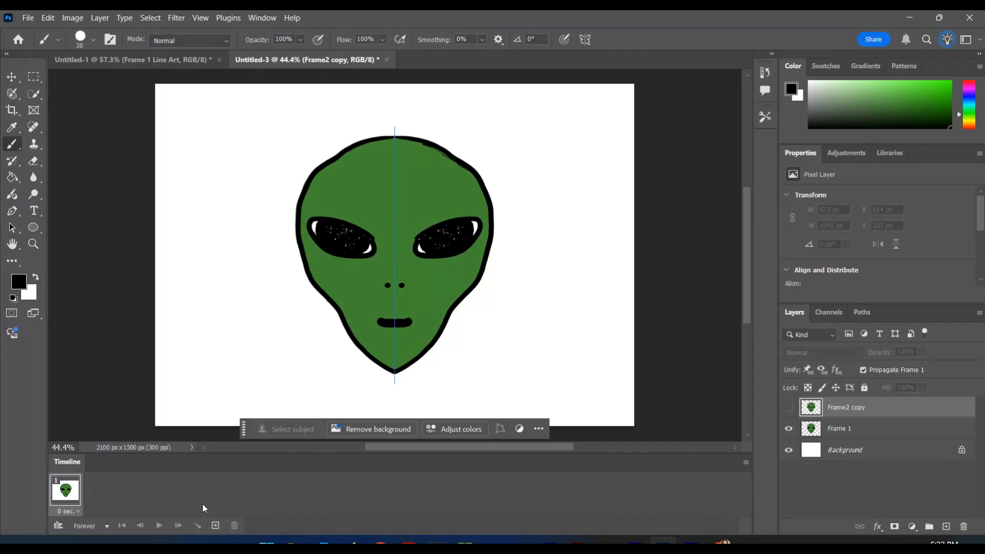
{"action": "left_click", "coordinate": [215, 525]}
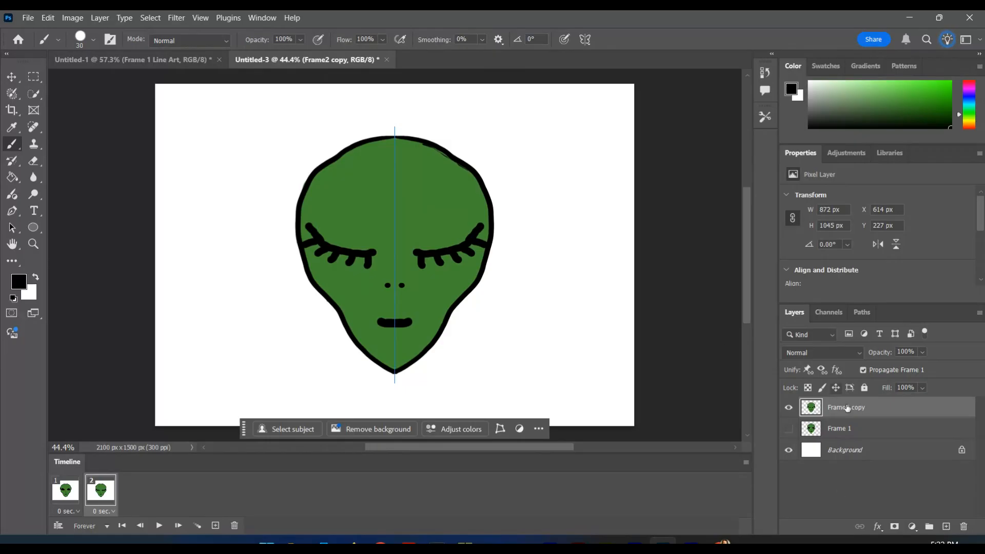
Check both animation frames in turn, and preview the blinking animation until stopping playback.
{"action": "left_click", "coordinate": [72, 496]}
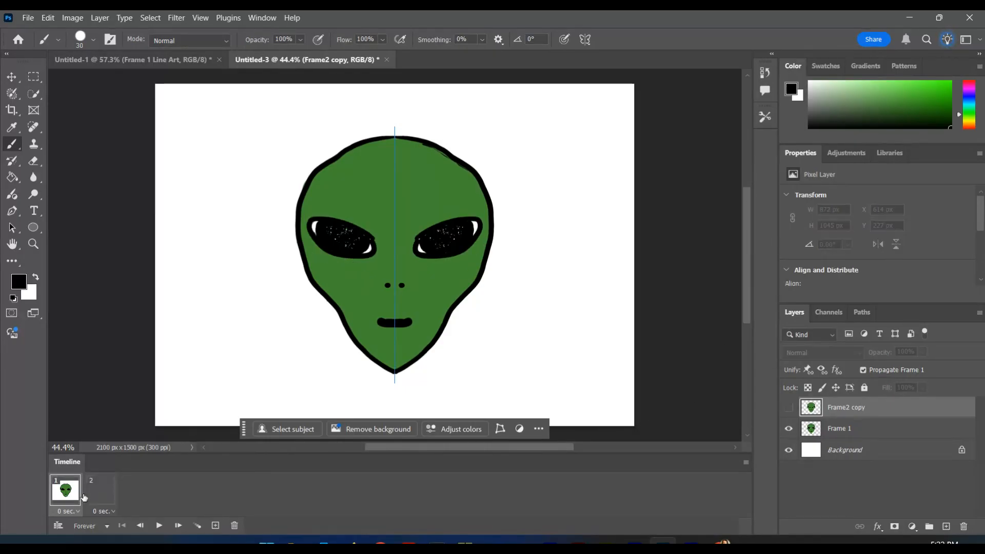
{"action": "left_click", "coordinate": [103, 493]}
{"action": "left_click", "coordinate": [73, 491]}
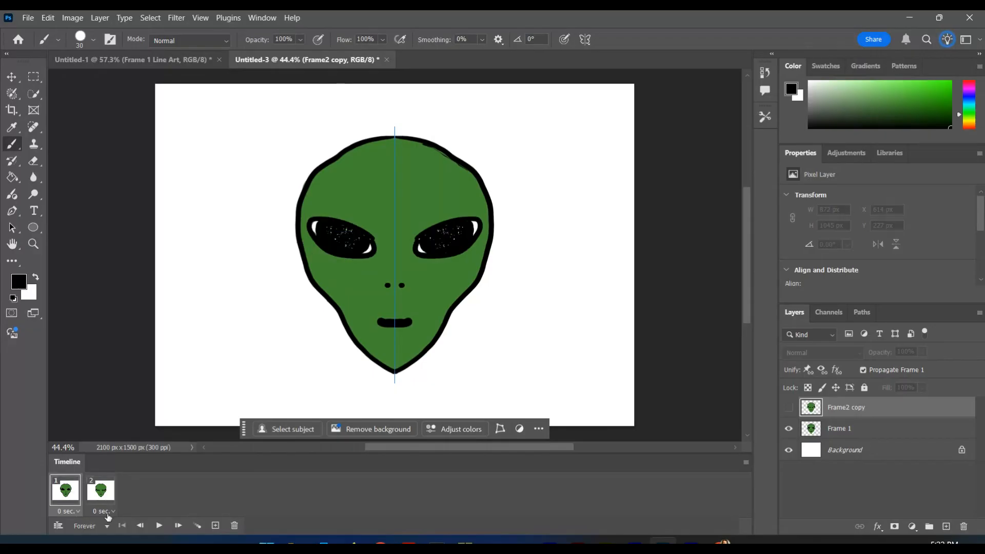
{"action": "left_click", "coordinate": [158, 524]}
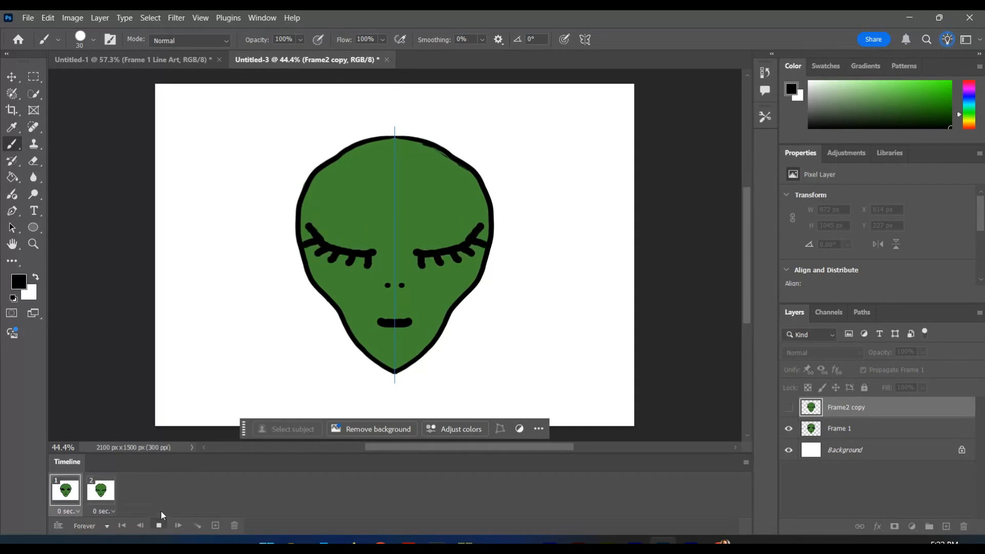
{"action": "left_click", "coordinate": [160, 526]}
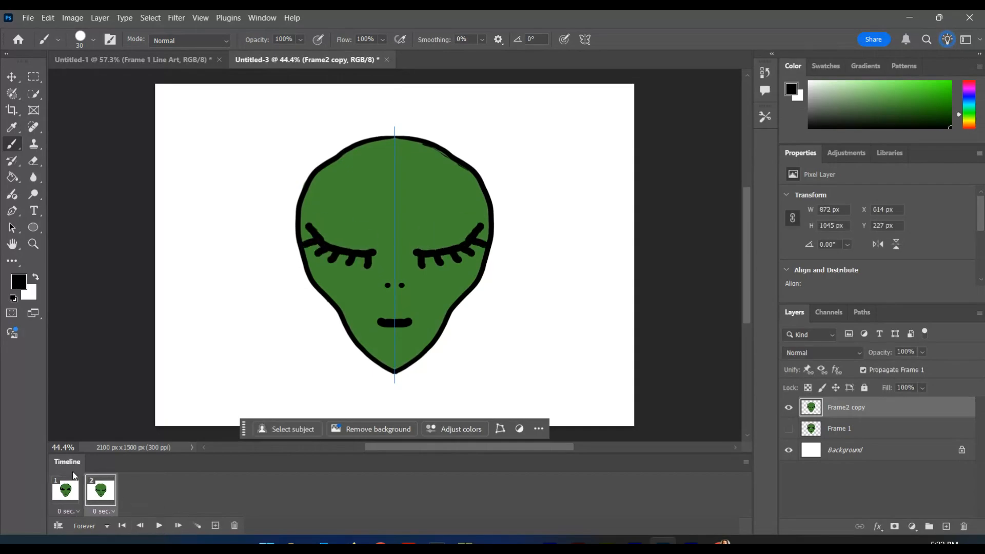
Set the delay to 0.5 seconds for the first frame and 0.2 seconds for the second, and play the animation.
{"action": "left_click", "coordinate": [70, 511]}
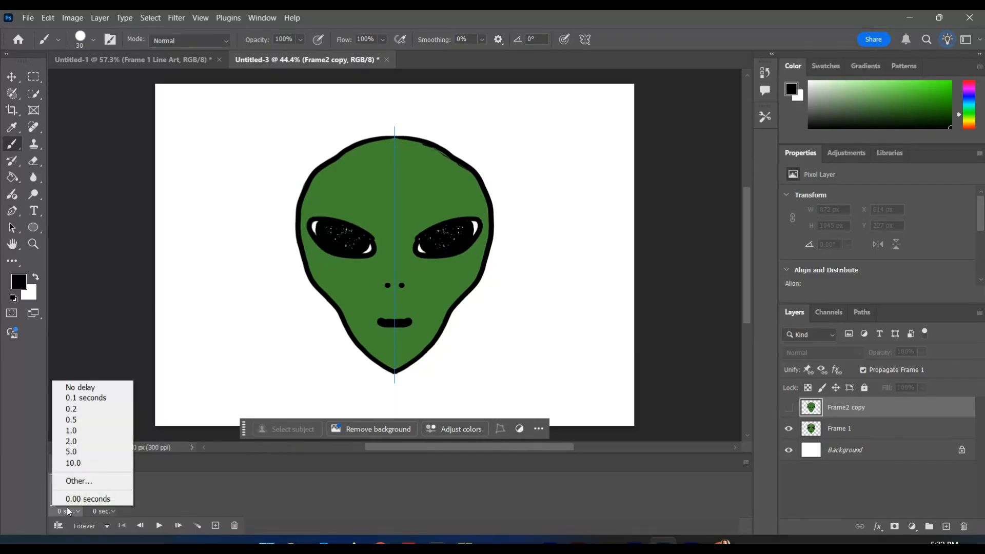
{"action": "left_click", "coordinate": [72, 420]}
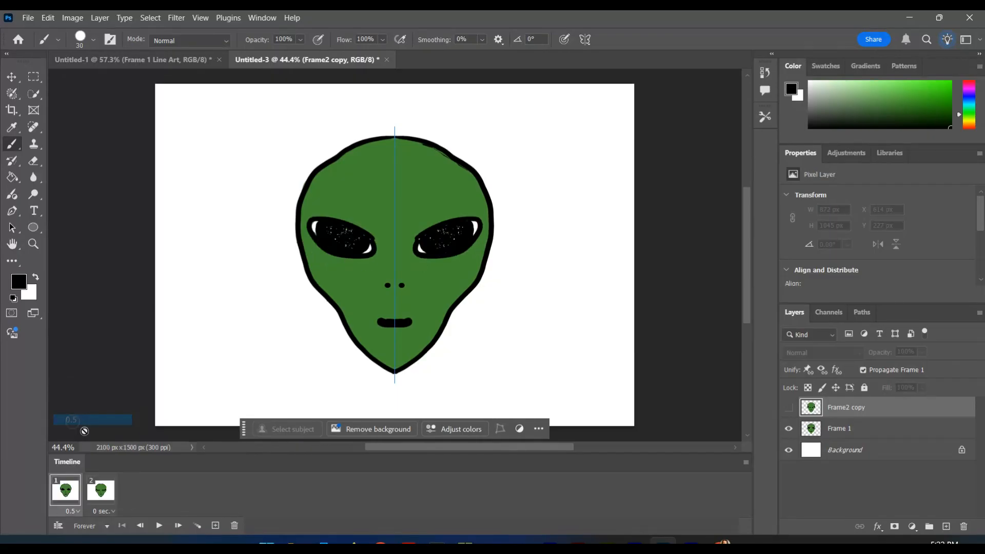
{"action": "left_click", "coordinate": [105, 512]}
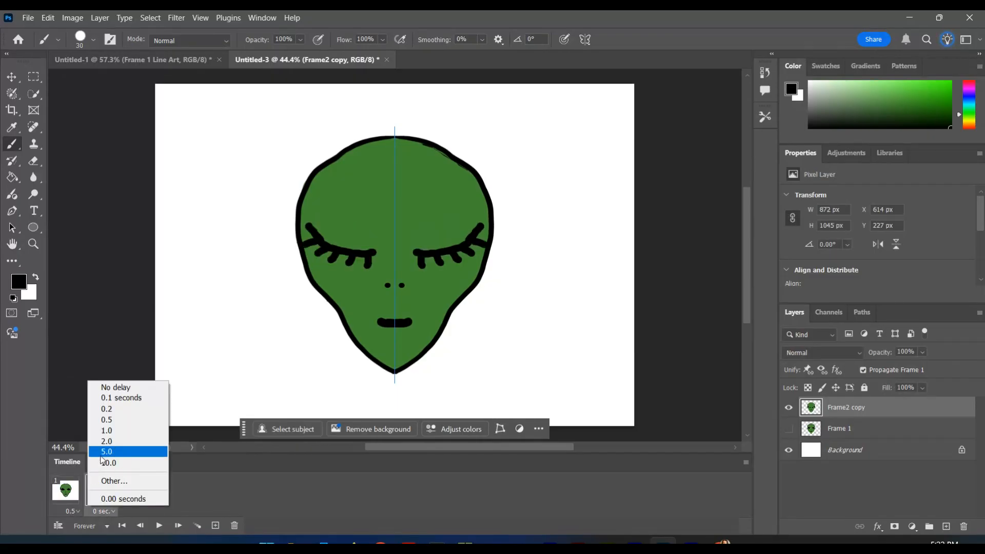
{"action": "left_click", "coordinate": [114, 412]}
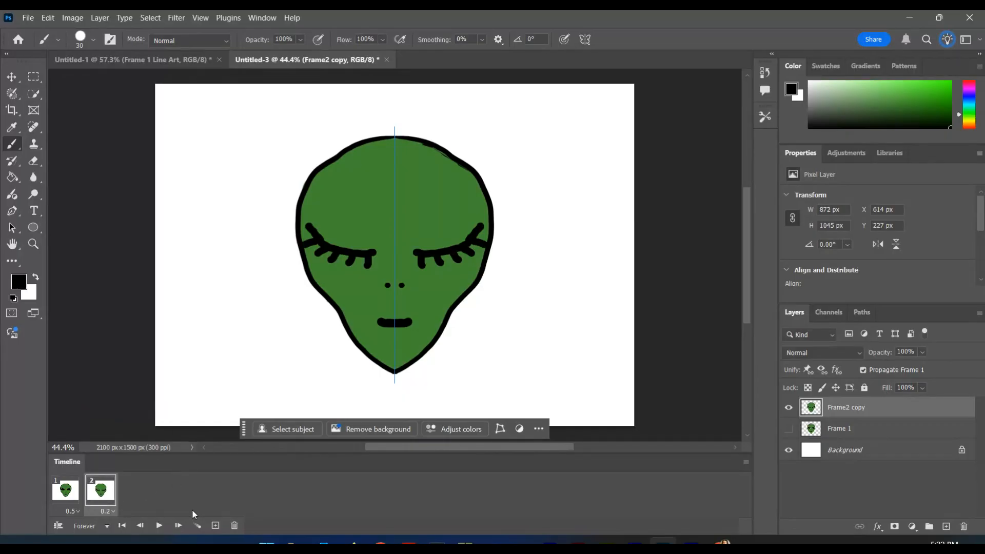
{"action": "left_click", "coordinate": [159, 526]}
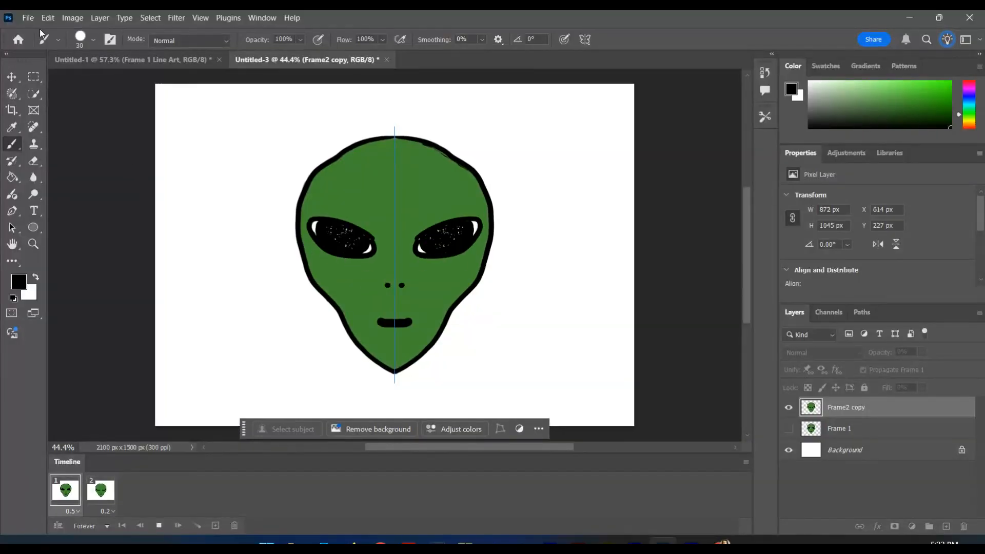
Open the Save for Web (Legacy) export and play the animation in its preview at 25% zoom.
{"action": "left_click", "coordinate": [28, 19]}
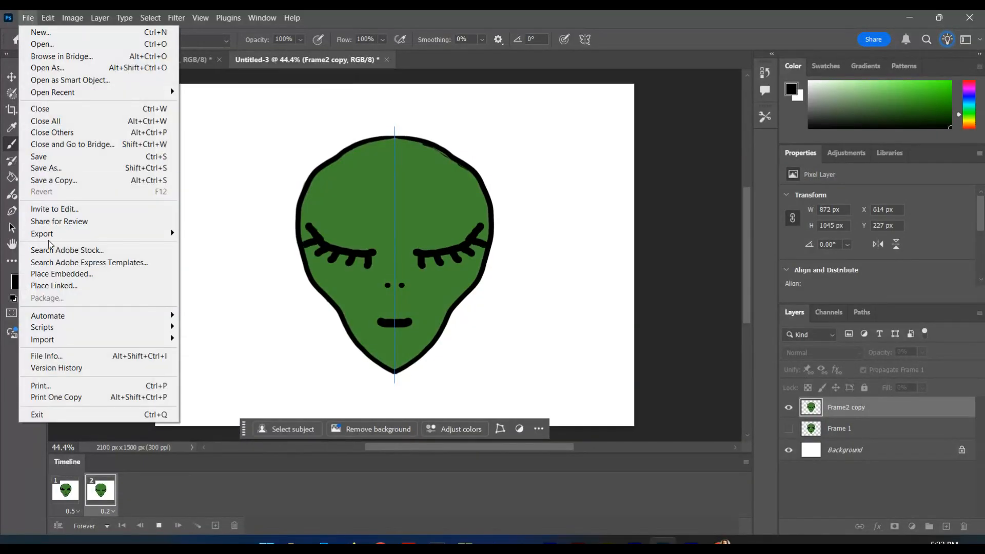
{"action": "mouse_move", "coordinate": [110, 237]}
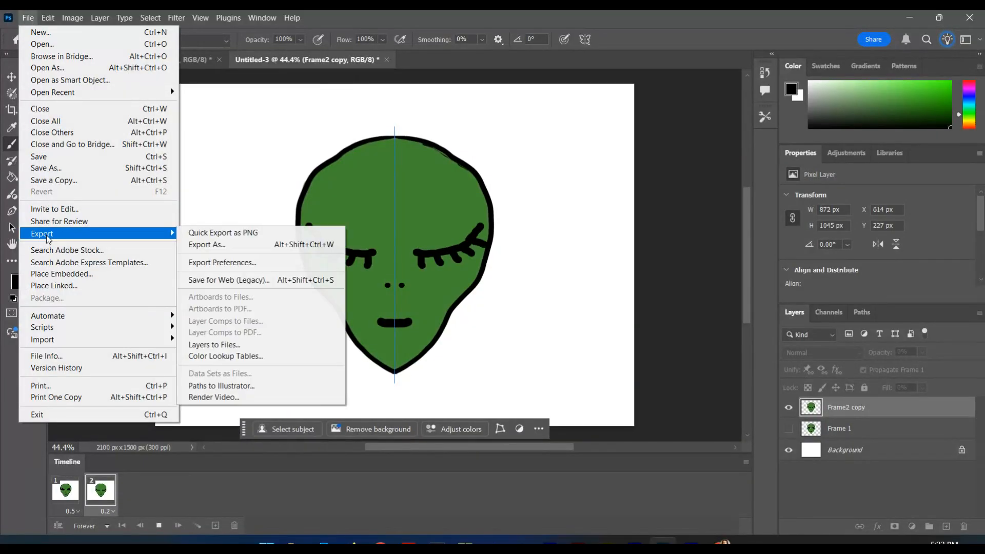
{"action": "left_click", "coordinate": [189, 280]}
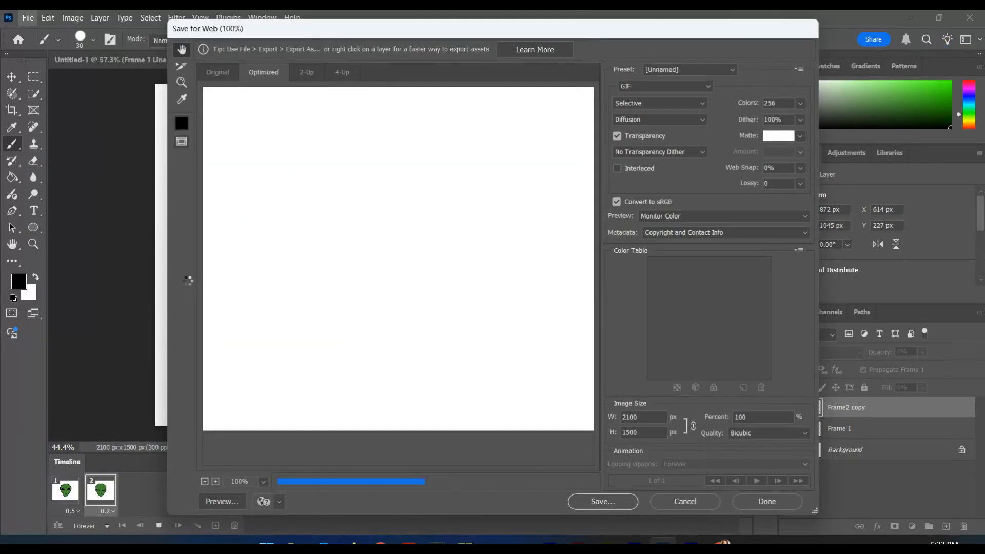
{"action": "left_click", "coordinate": [263, 482]}
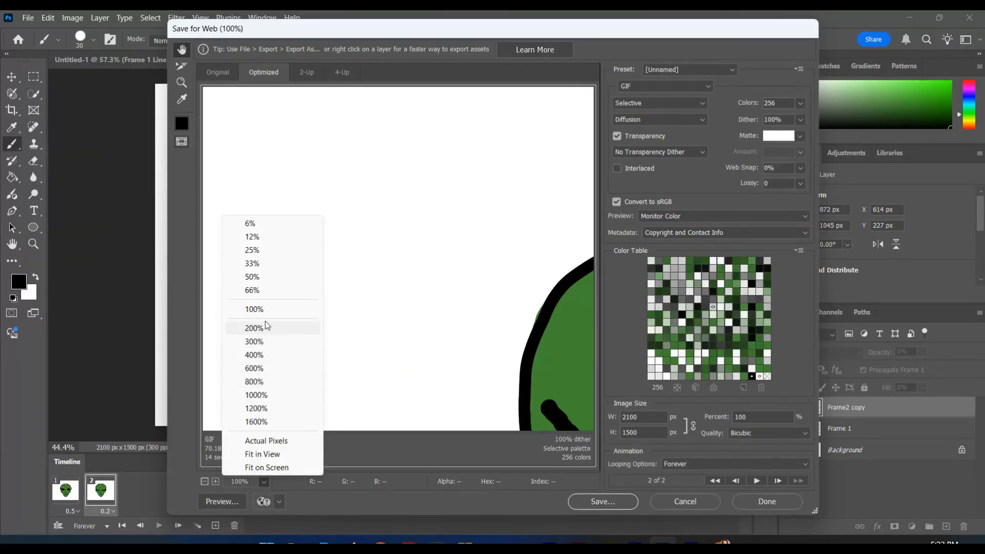
{"action": "left_click", "coordinate": [254, 250]}
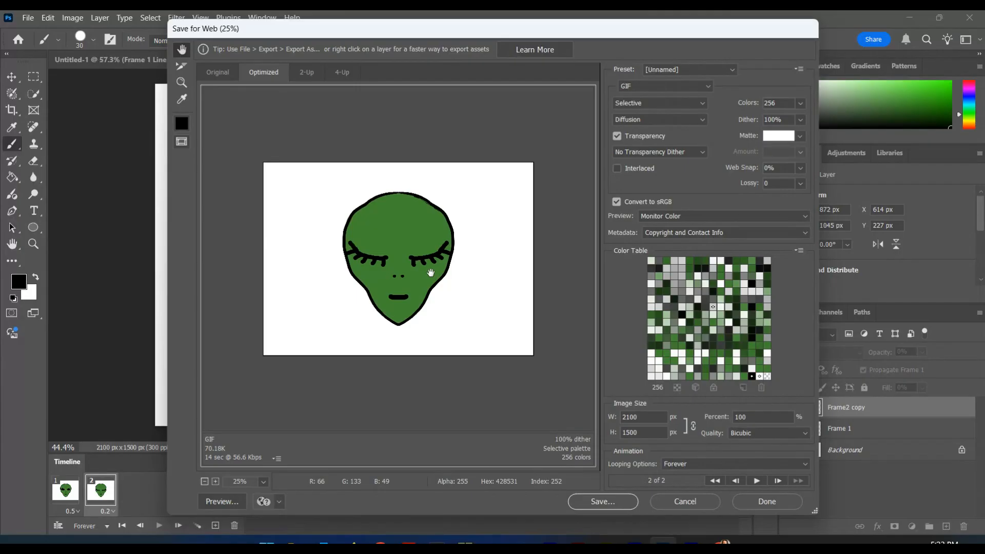
{"action": "left_click", "coordinate": [757, 481]}
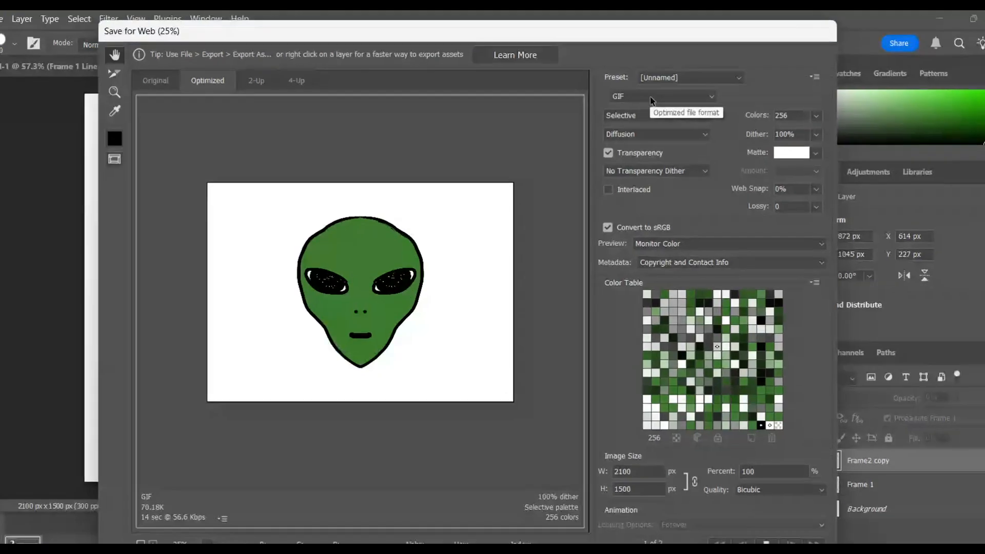
Choose GIF as the file format for the exported animation.
{"action": "left_click", "coordinate": [654, 86]}
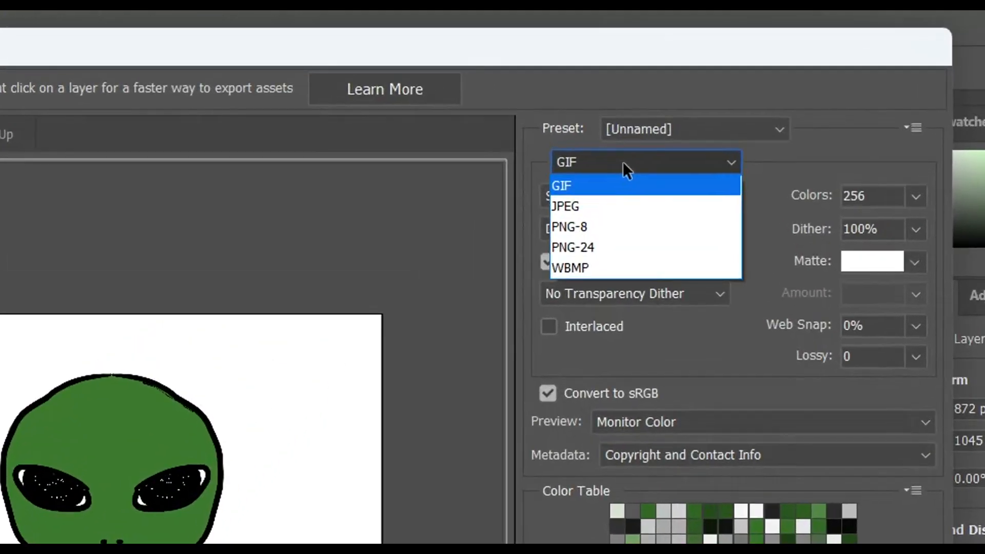
{"action": "left_click", "coordinate": [583, 188]}
{"action": "left_click", "coordinate": [581, 166]}
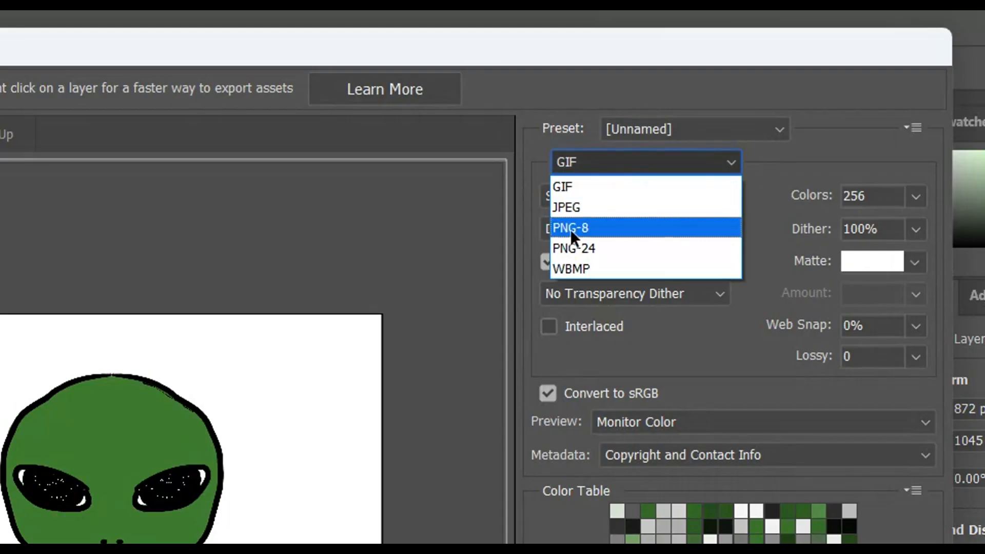
{"action": "left_click", "coordinate": [585, 189]}
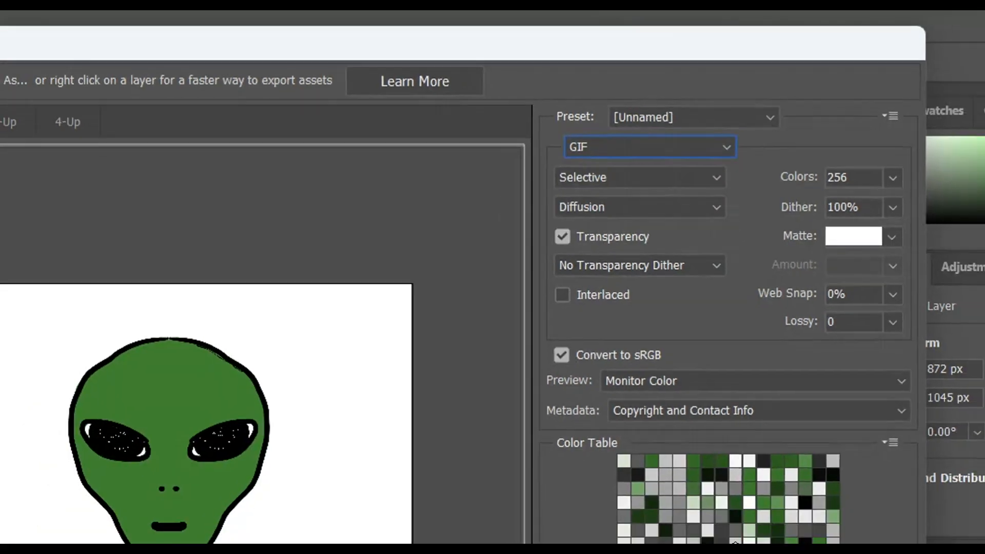
Save the export as Untitled-3.gif in the Desktop's Animation folder, using Images Only and XHTML settings.
{"action": "left_click", "coordinate": [604, 503]}
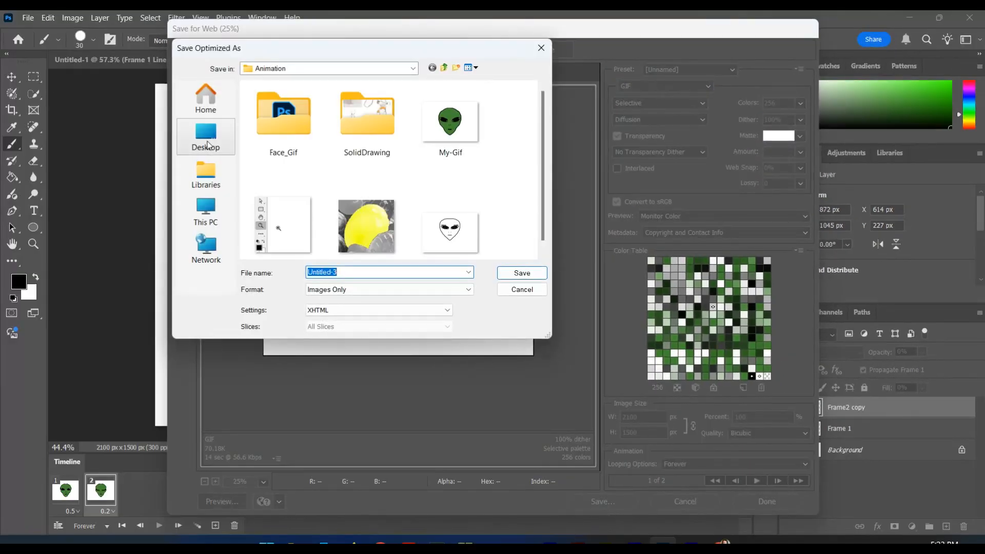
{"action": "left_click", "coordinate": [208, 137]}
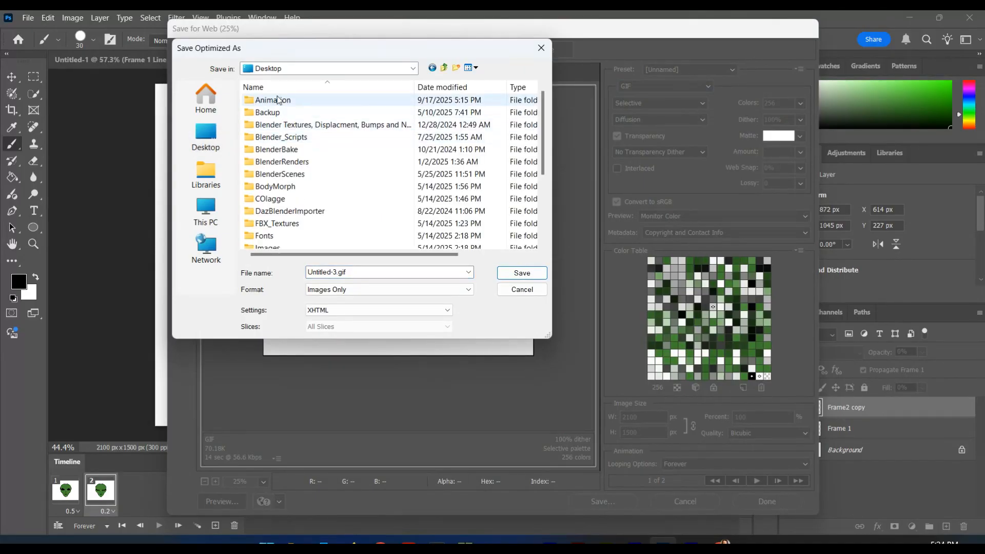
{"action": "double_click", "coordinate": [277, 96]}
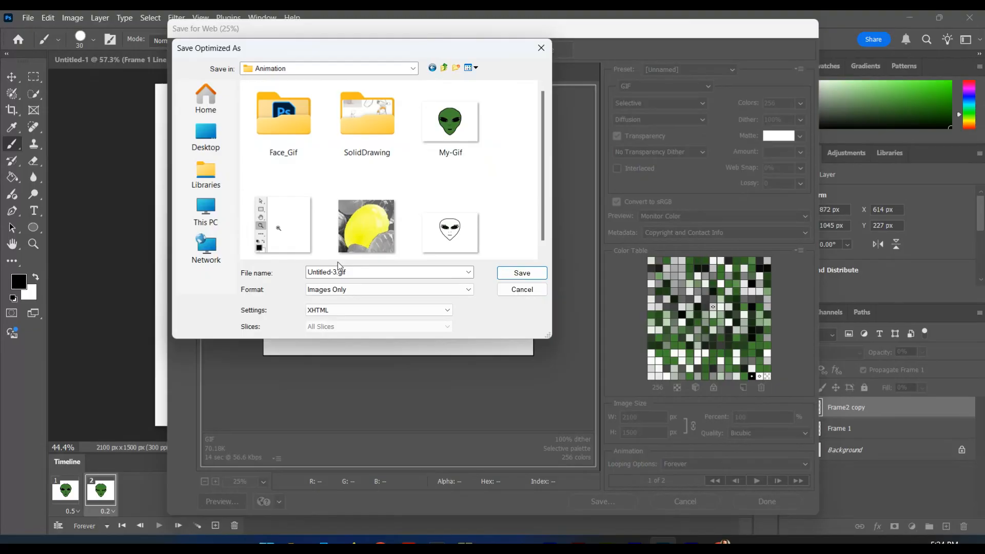
{"action": "left_click", "coordinate": [340, 310]}
{"action": "left_click", "coordinate": [319, 313]}
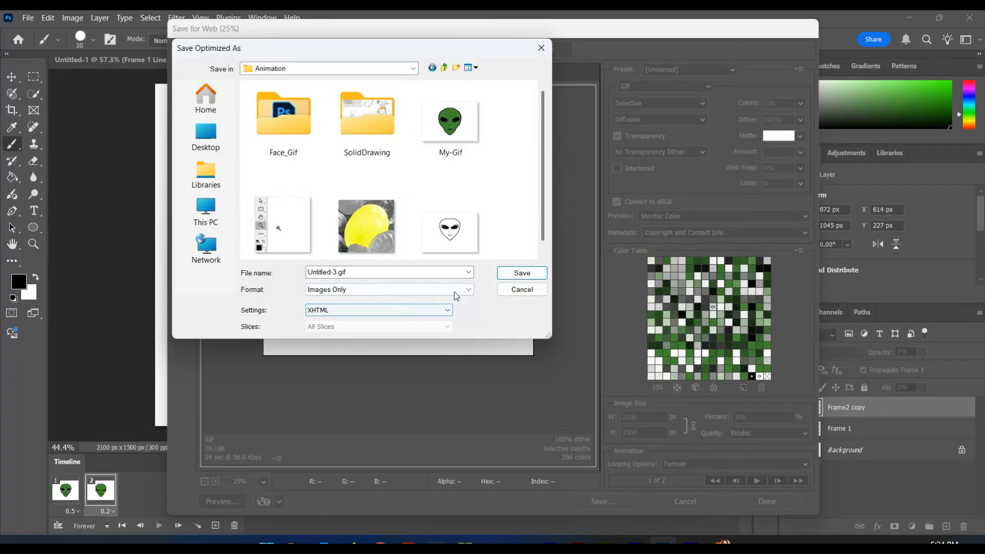
{"action": "left_click", "coordinate": [515, 276]}
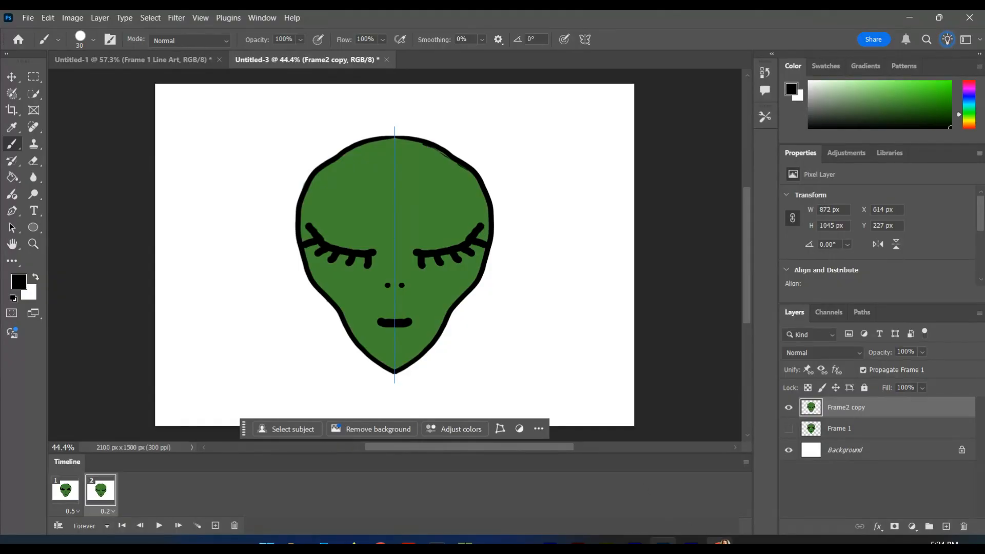
Switch to the Chrome window that shows the Screencastify video library.
{"action": "left_click", "coordinate": [719, 542]}
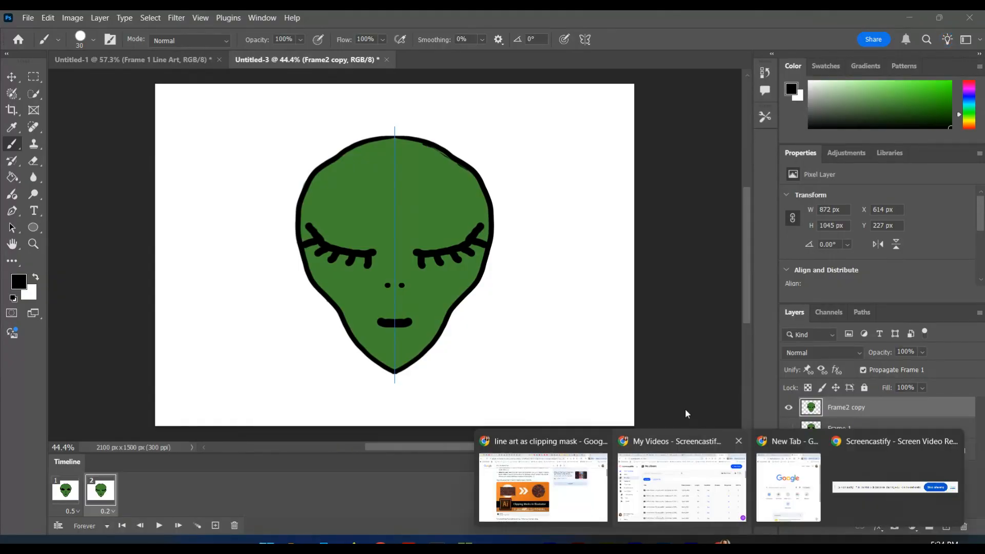
{"action": "left_click", "coordinate": [451, 495]}
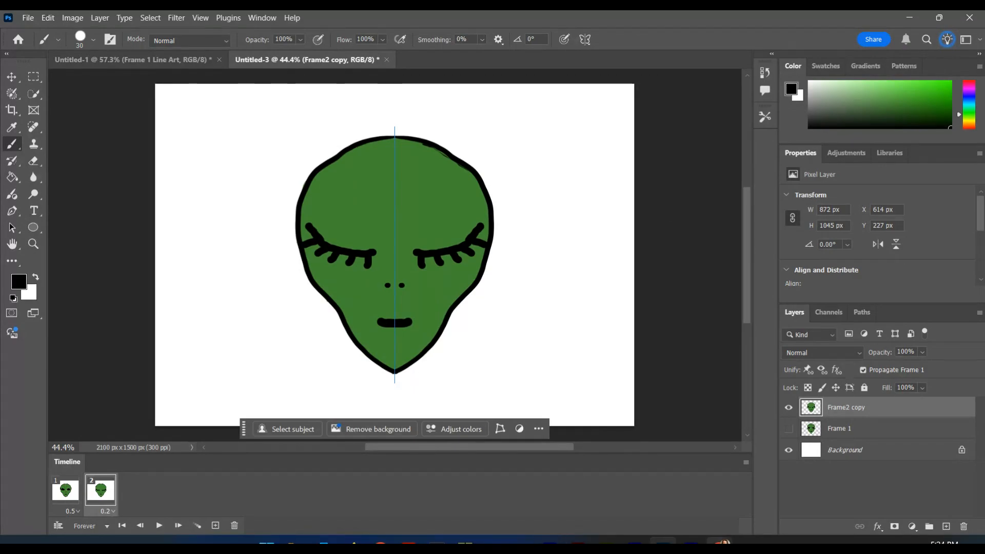
{"action": "mouse_move", "coordinate": [719, 540]}
{"action": "left_click", "coordinate": [646, 475]}
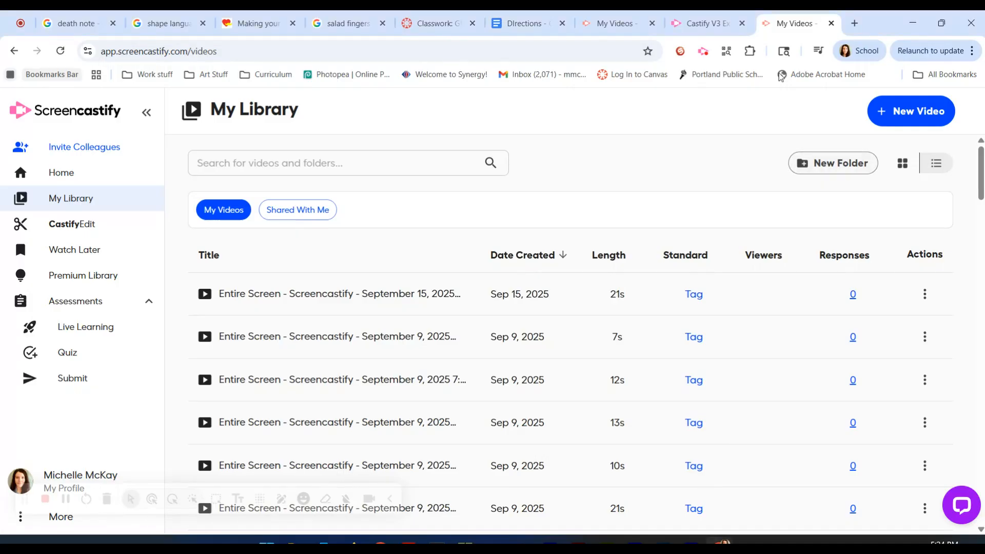